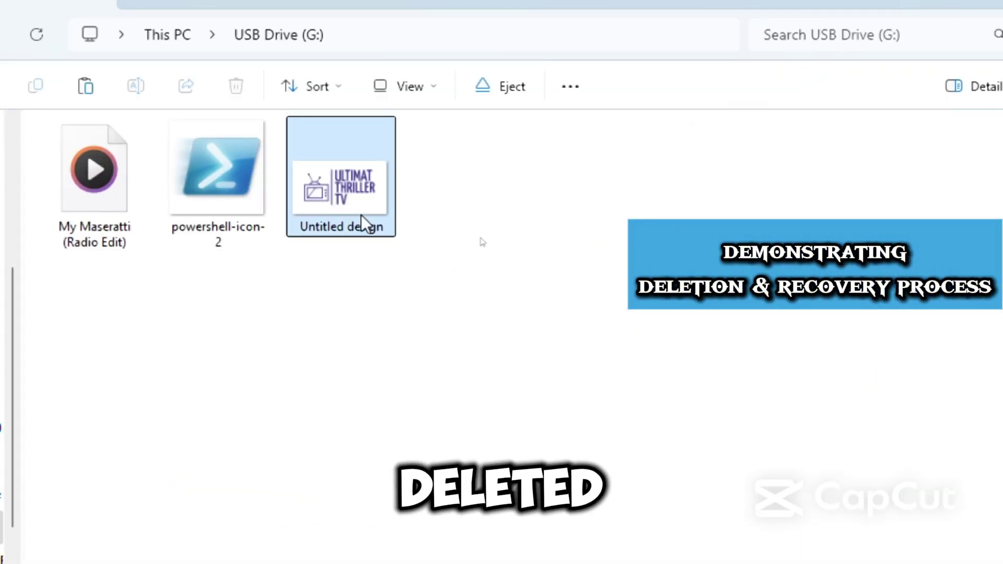
Permanently delete the Untitled design image from USB Drive (G:).
right_click(364, 220)
click(556, 73)
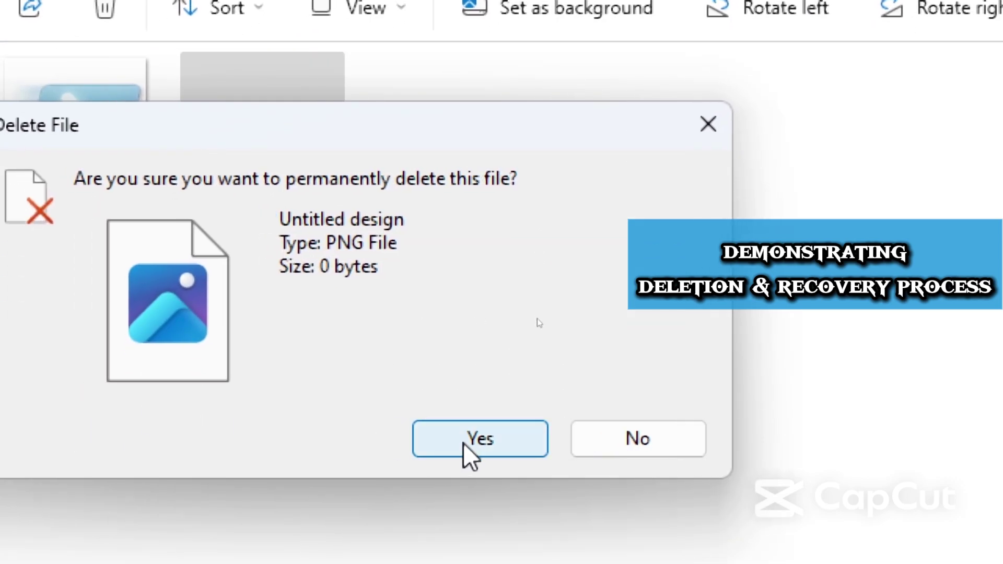
click(465, 444)
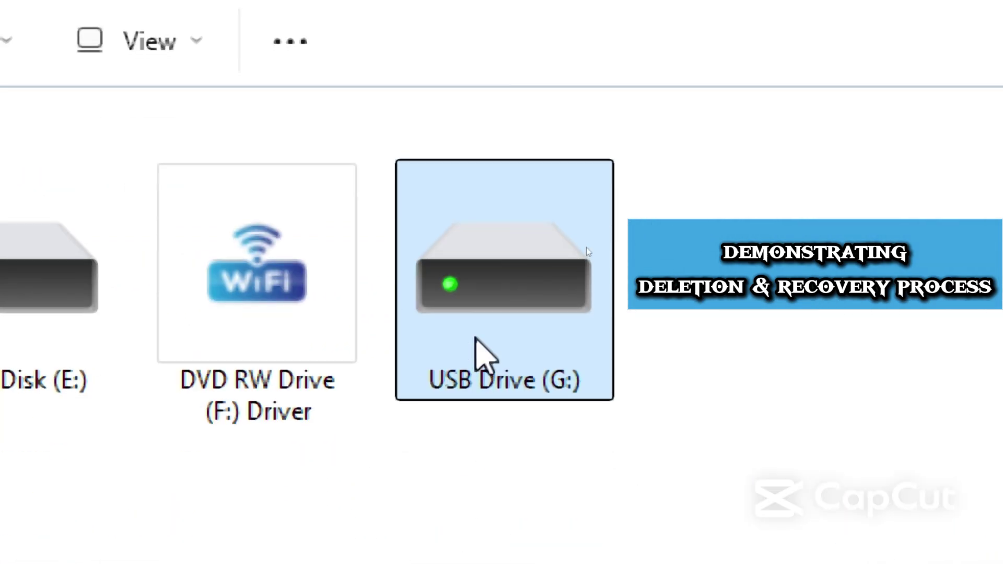
Quick-format USB Drive (G:) as exFAT, confirming that all data will be erased.
right_click(476, 340)
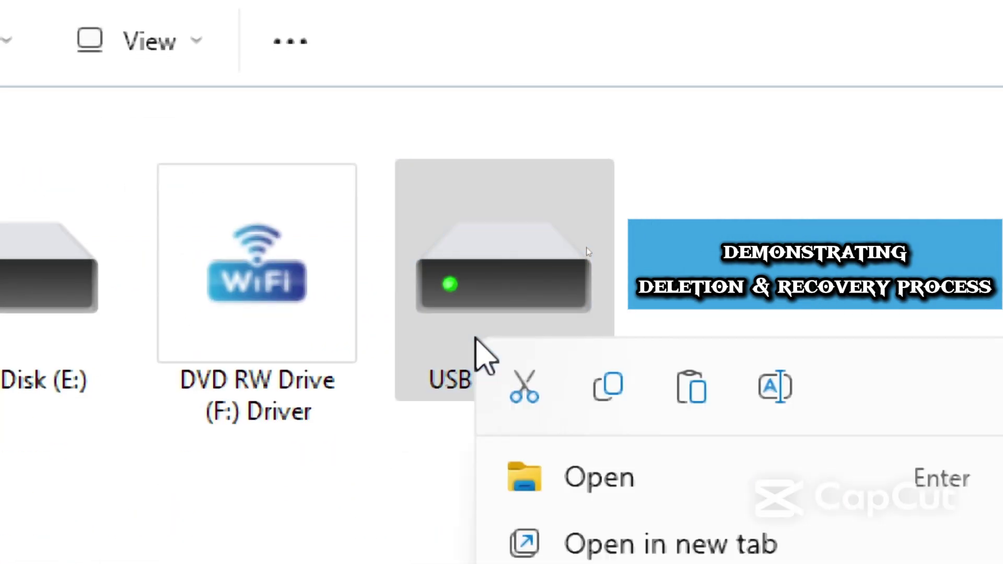
click(620, 377)
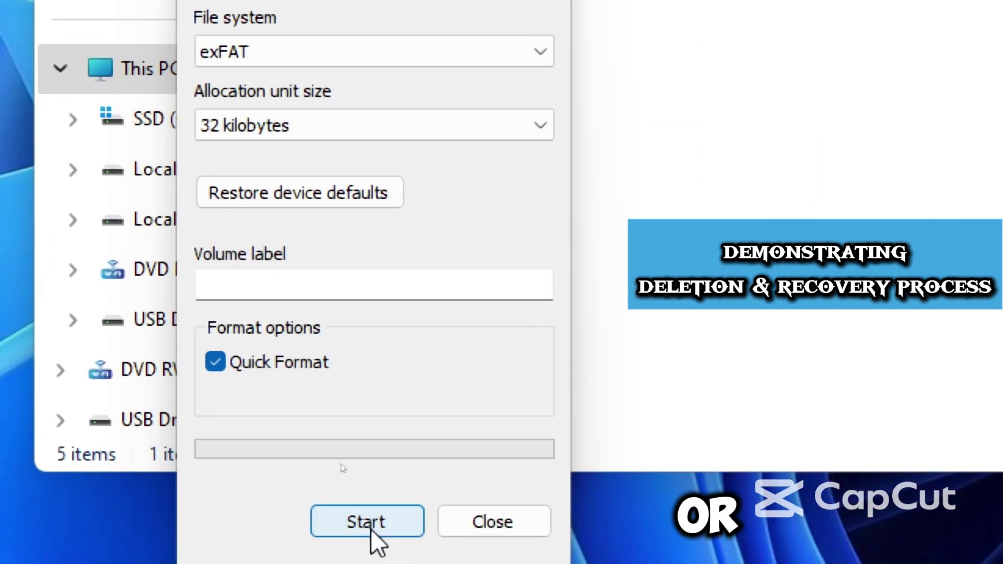
click(370, 527)
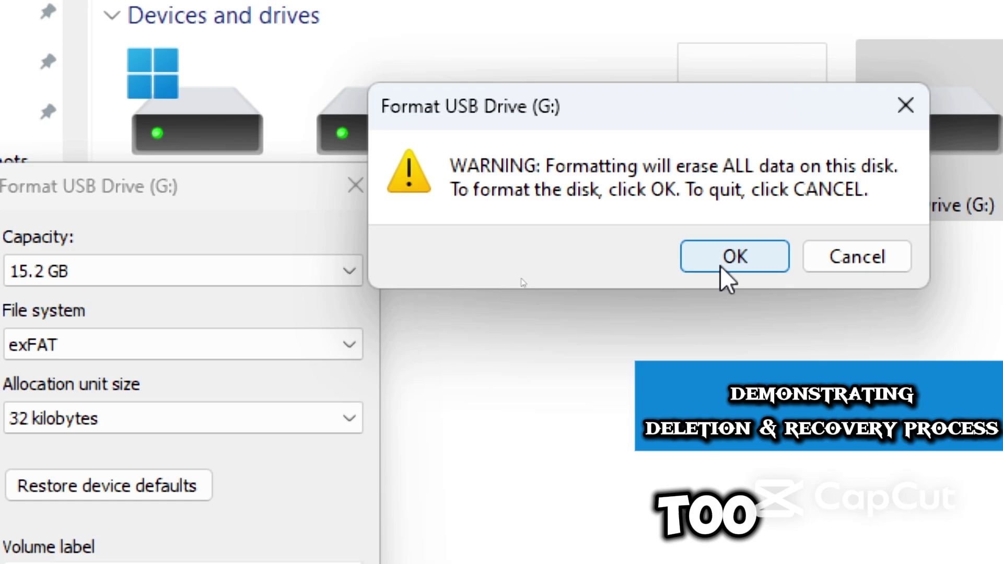
click(744, 151)
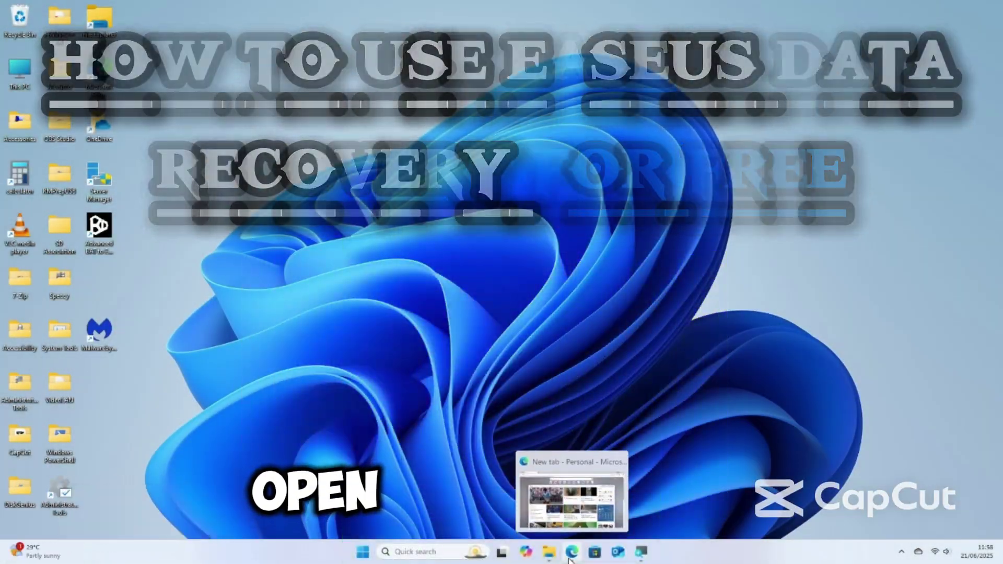
Paste the copied EaseUS link into Edge's address bar and load the download page.
click(571, 555)
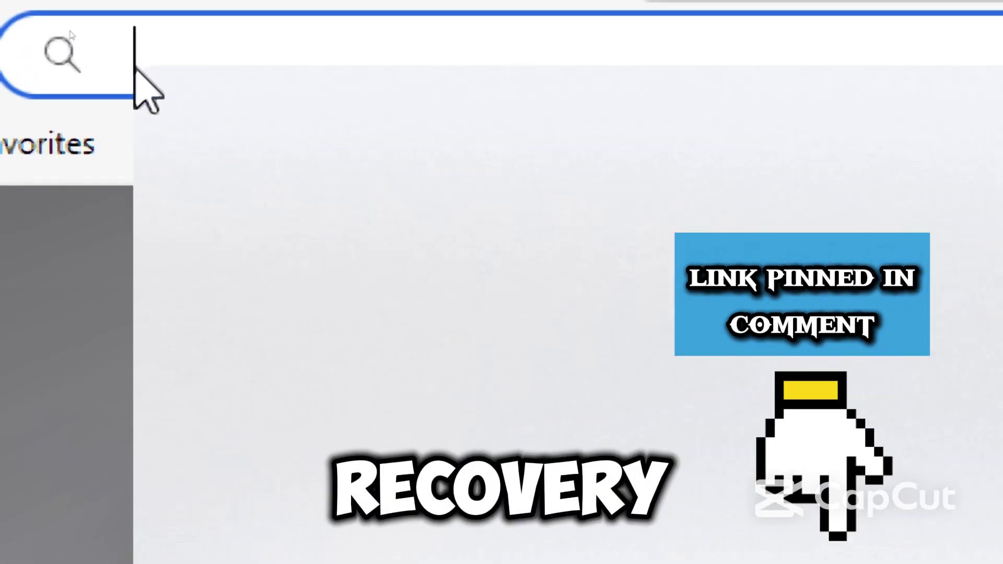
right_click(141, 85)
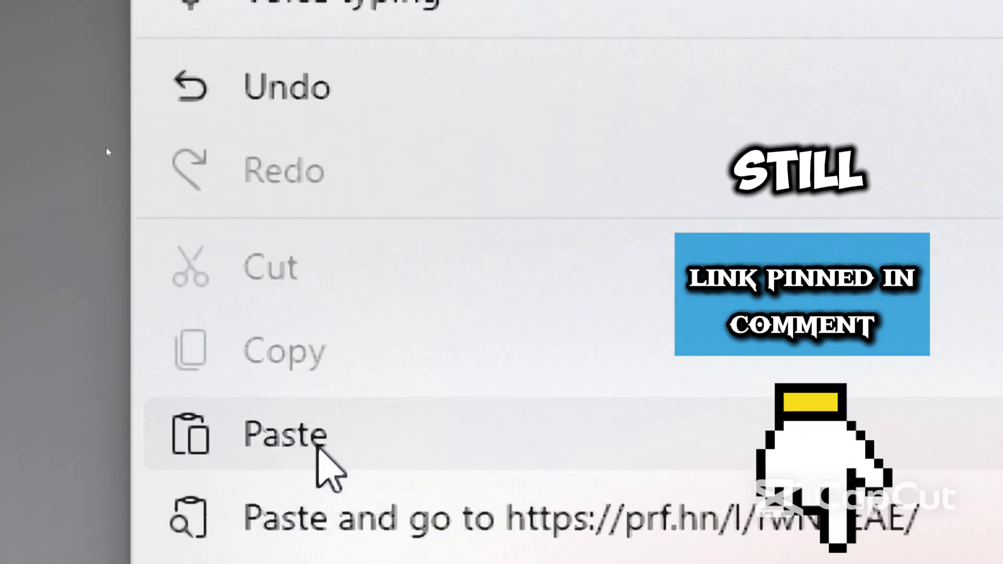
click(320, 450)
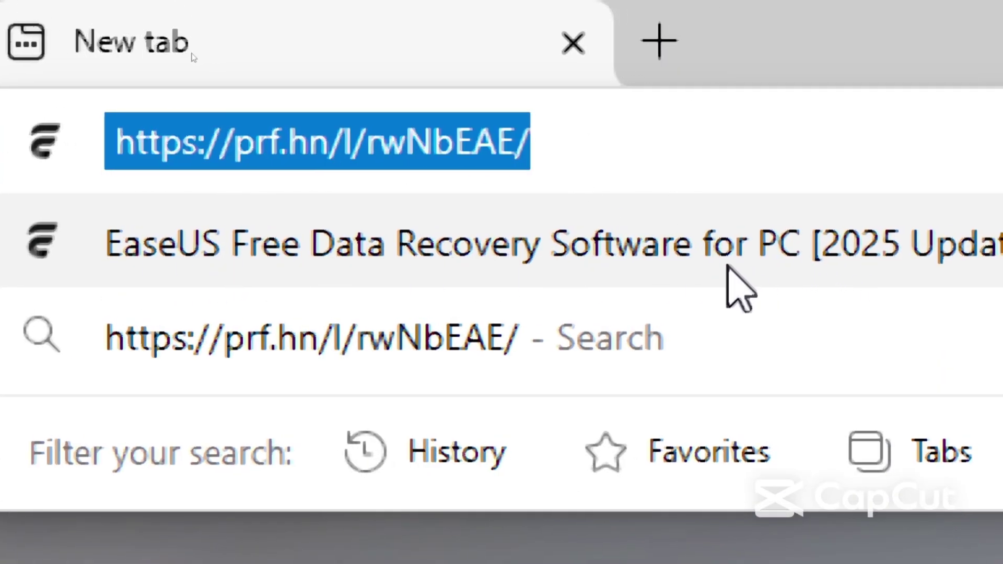
key(Return)
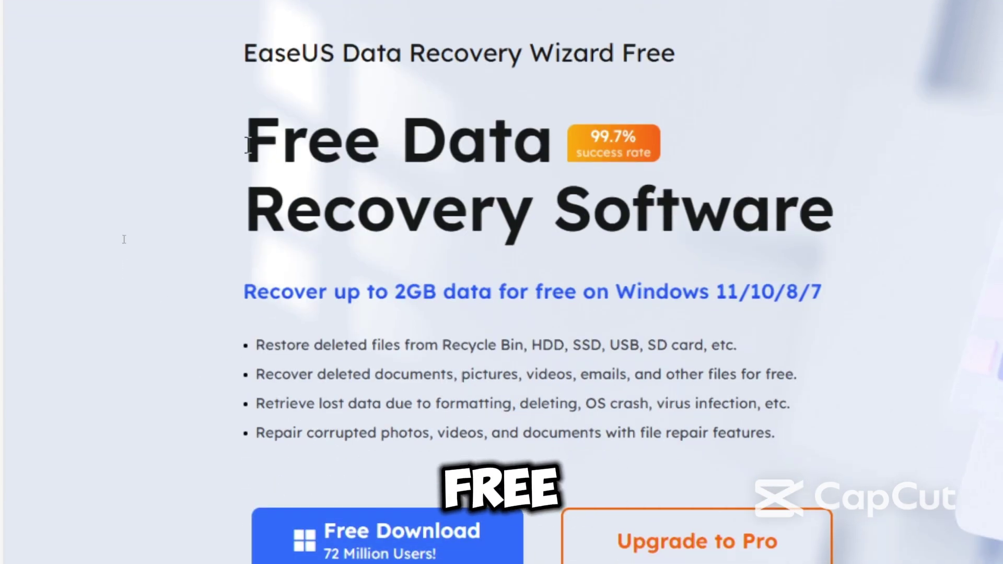
Download the free EaseUS Data Recovery Wizard installer from the Free Data Recovery Software page.
drag(249, 145, 828, 214)
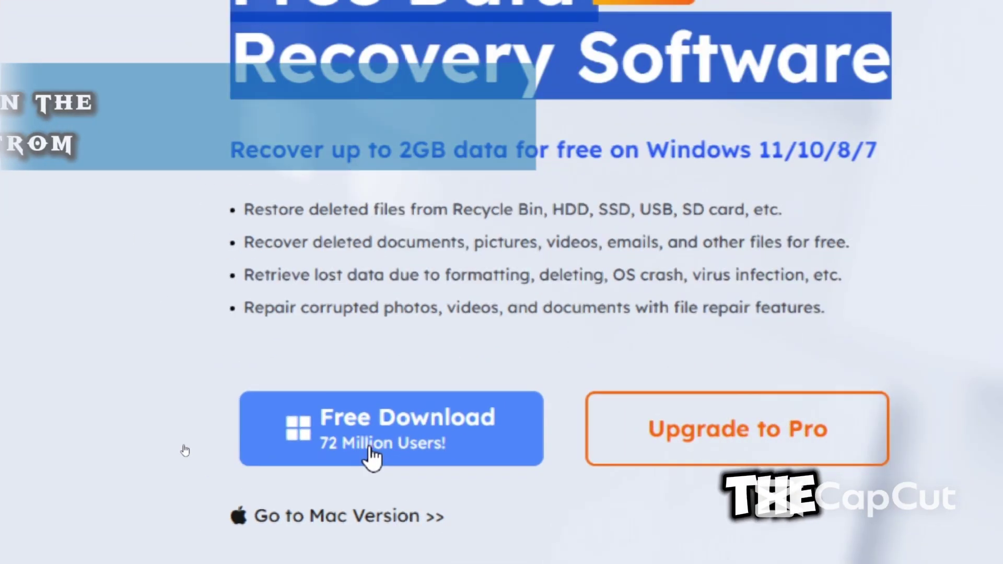
click(374, 462)
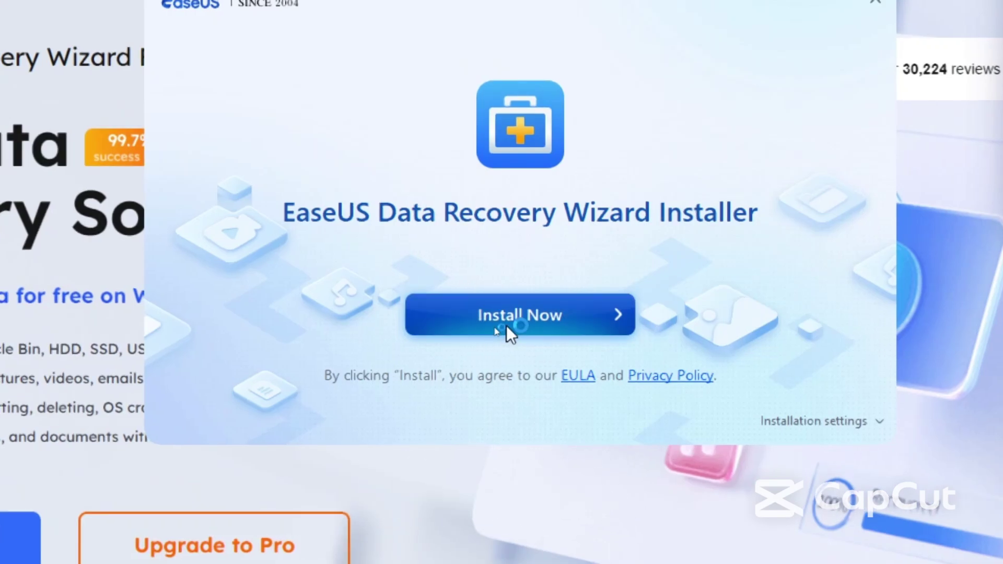
Install EaseUS Data Recovery Wizard and dismiss the Step 1 startup guide.
click(506, 324)
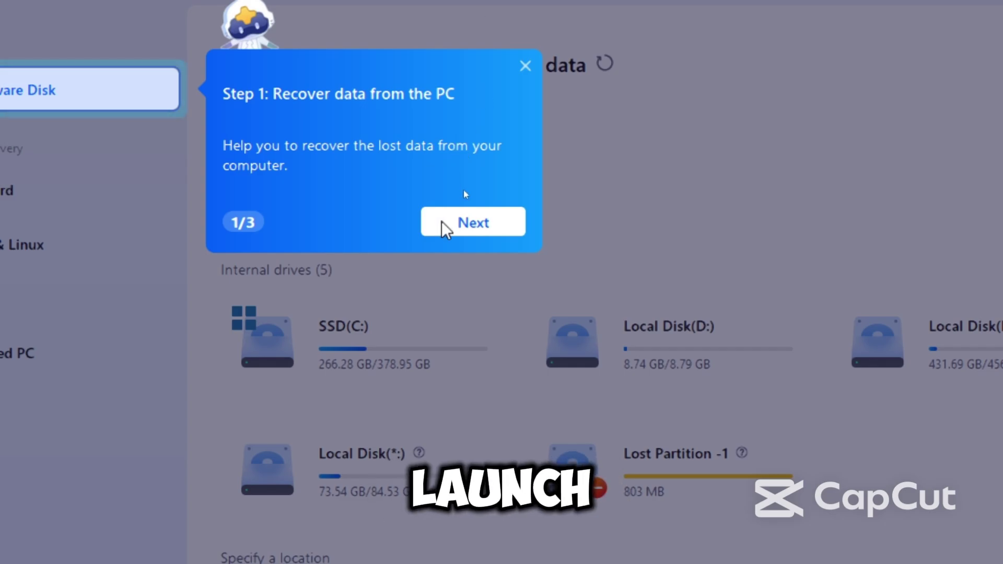
click(525, 65)
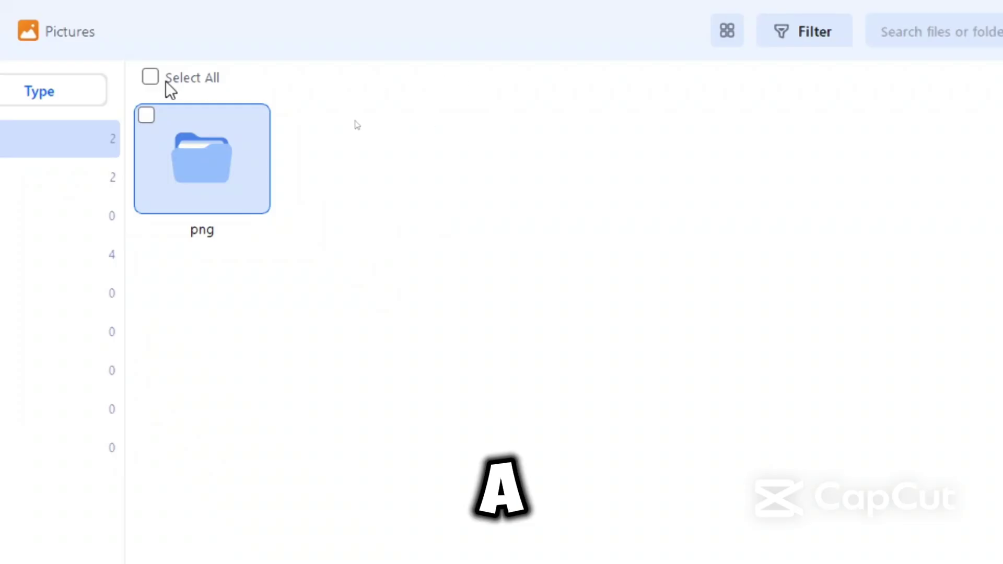
Close the guide and select all 8 found Pictures, Videos and Audio files.
click(150, 77)
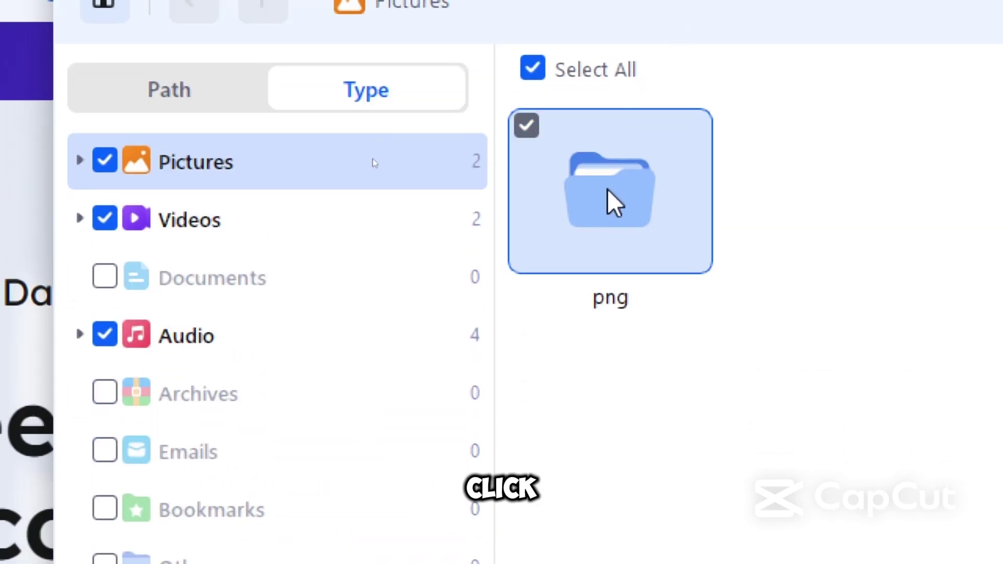
Open the png folder, preview PNG_000001, then close the preview.
double_click(606, 189)
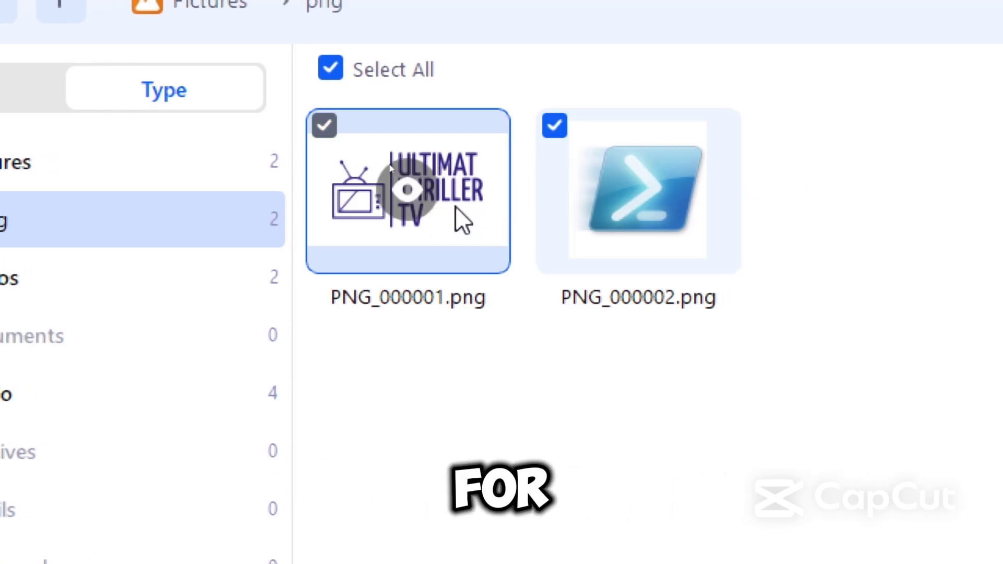
right_click(397, 184)
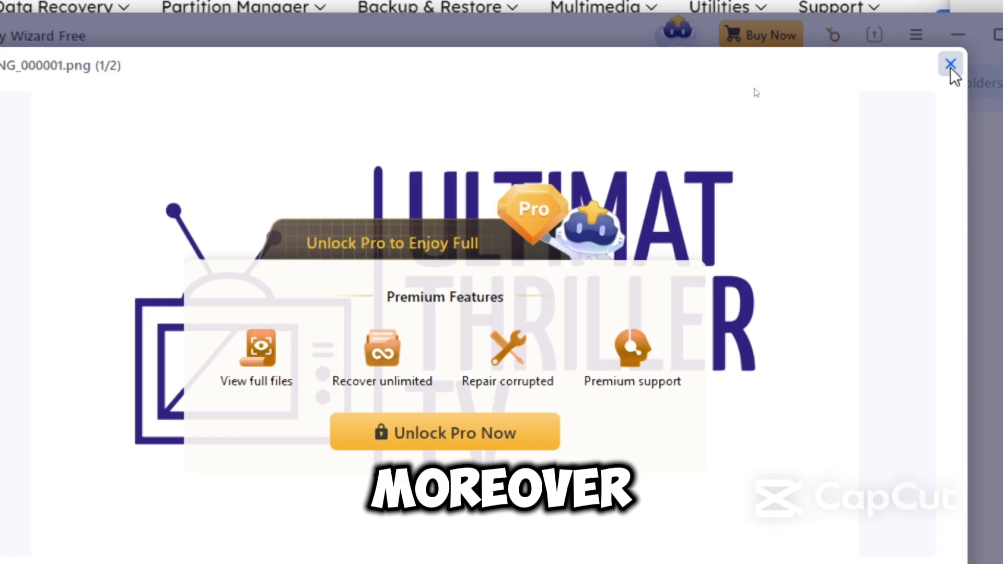
click(950, 66)
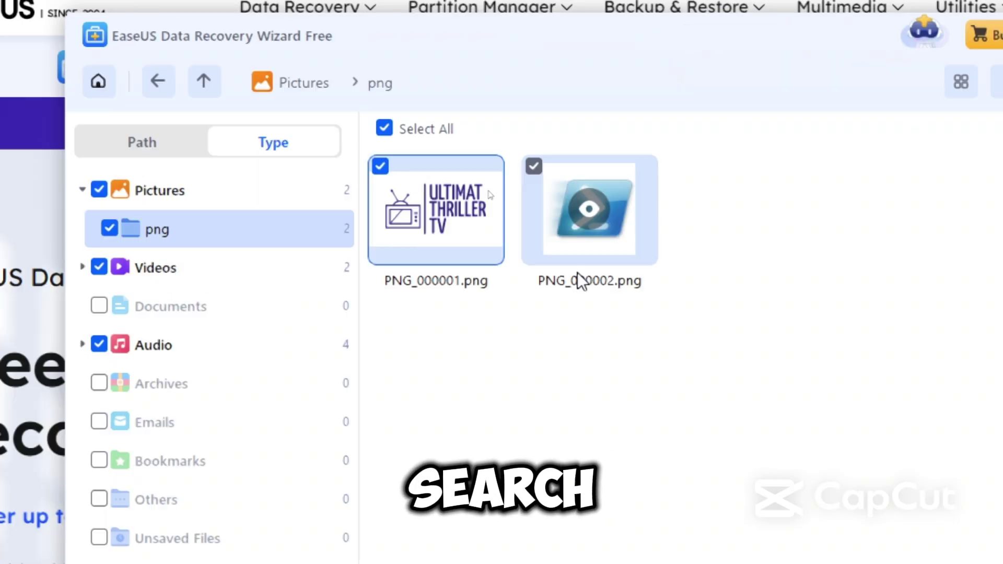
Search the found files for '.png' and mark PNG_000001 and PNG_000002.
click(896, 82)
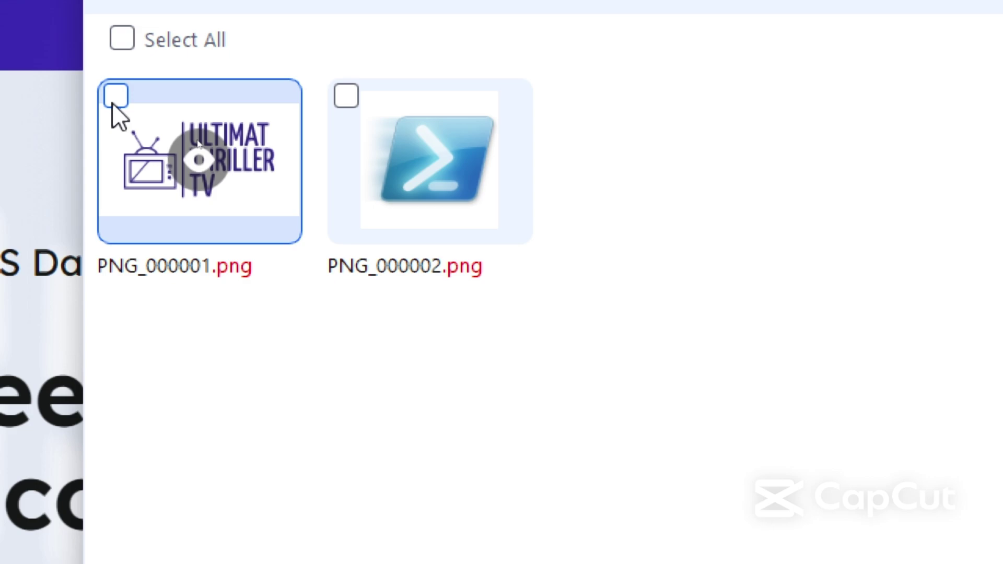
click(115, 97)
click(344, 97)
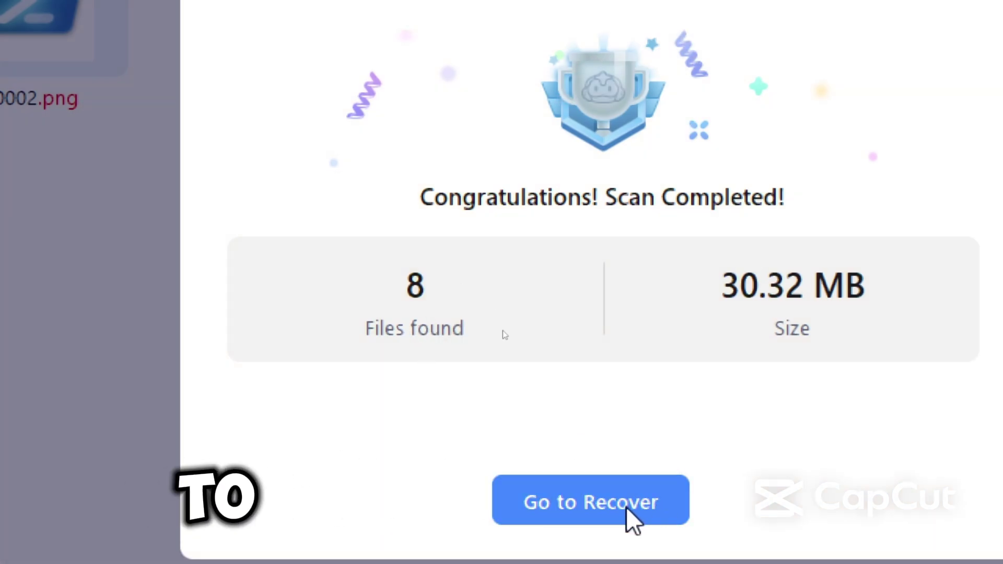
Go to Recover, clear the .png search, and open the mov folder under Videos.
click(592, 509)
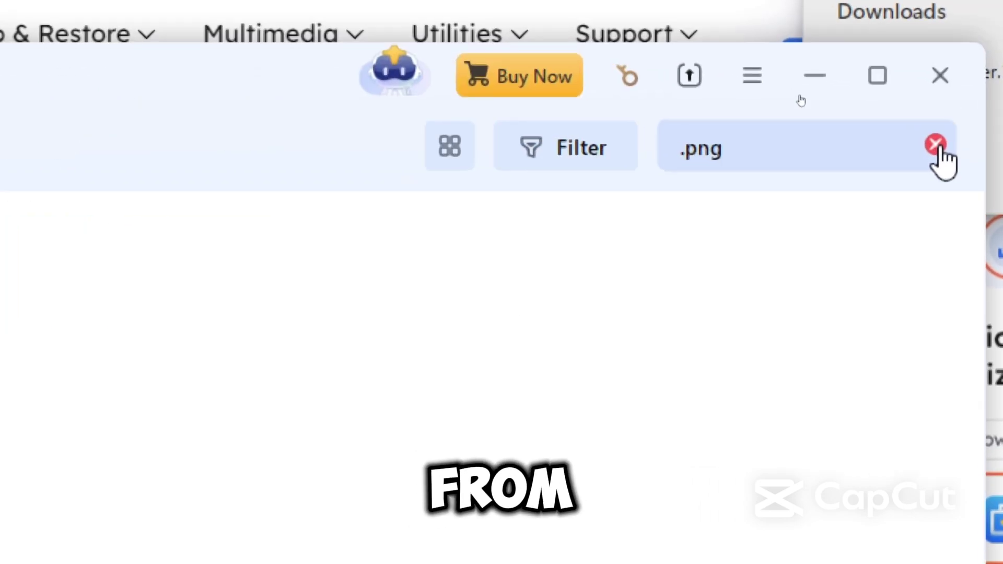
click(935, 146)
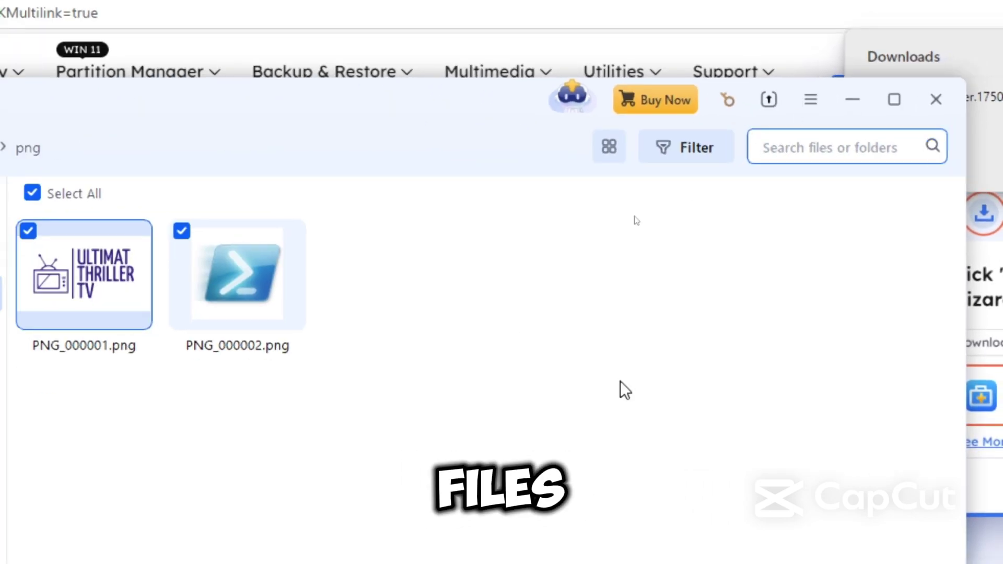
click(183, 344)
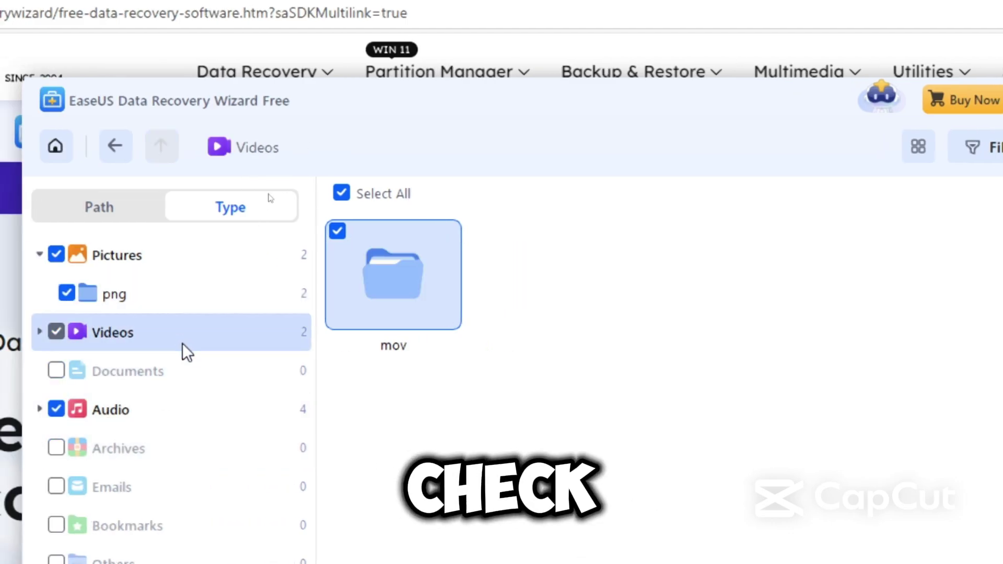
double_click(356, 274)
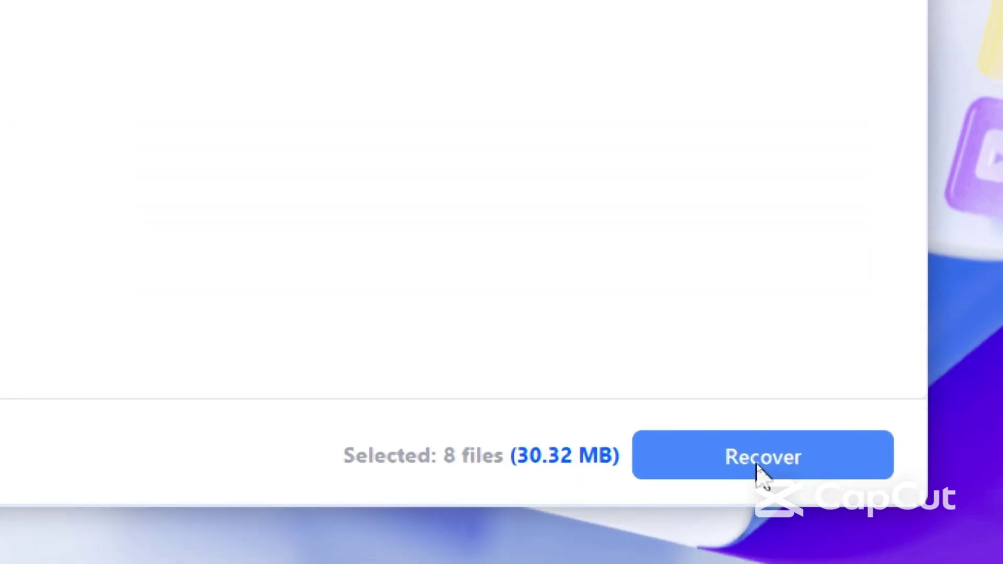
Recover the 8 selected files (30.32 MB) to Local Disk (D:).
click(757, 462)
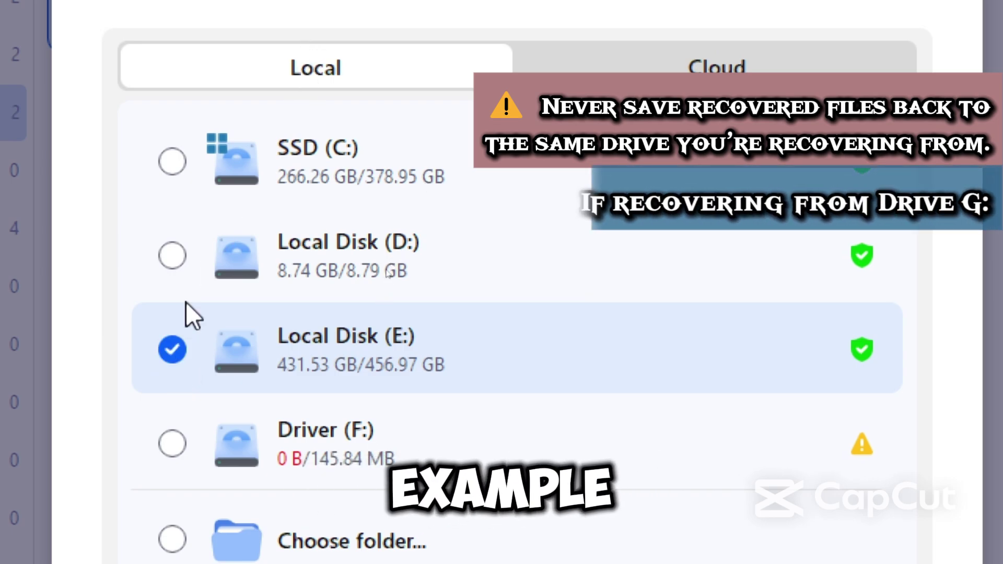
click(176, 251)
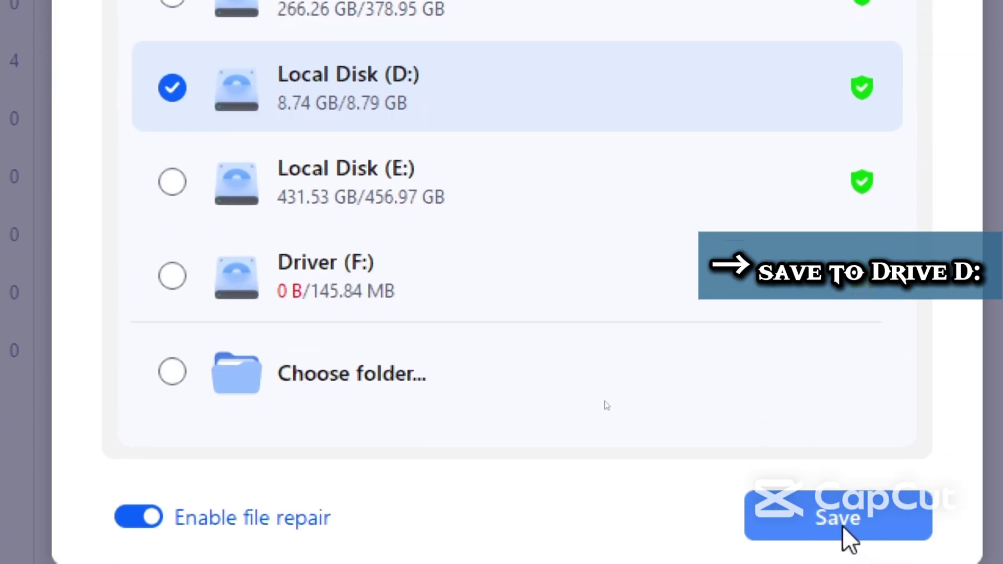
click(841, 527)
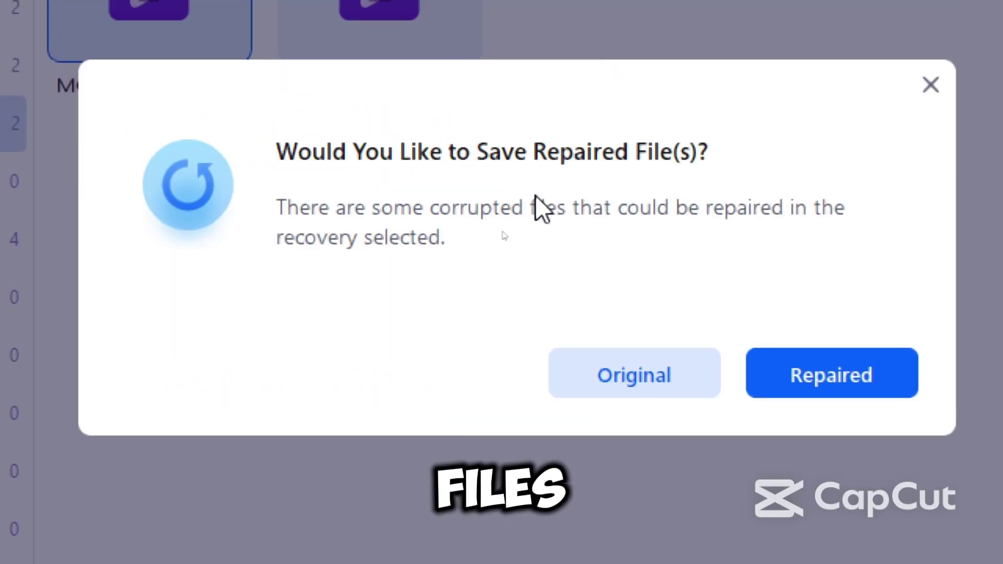
Keep the repaired file versions and dismiss the Get Pro upgrade offer.
click(837, 384)
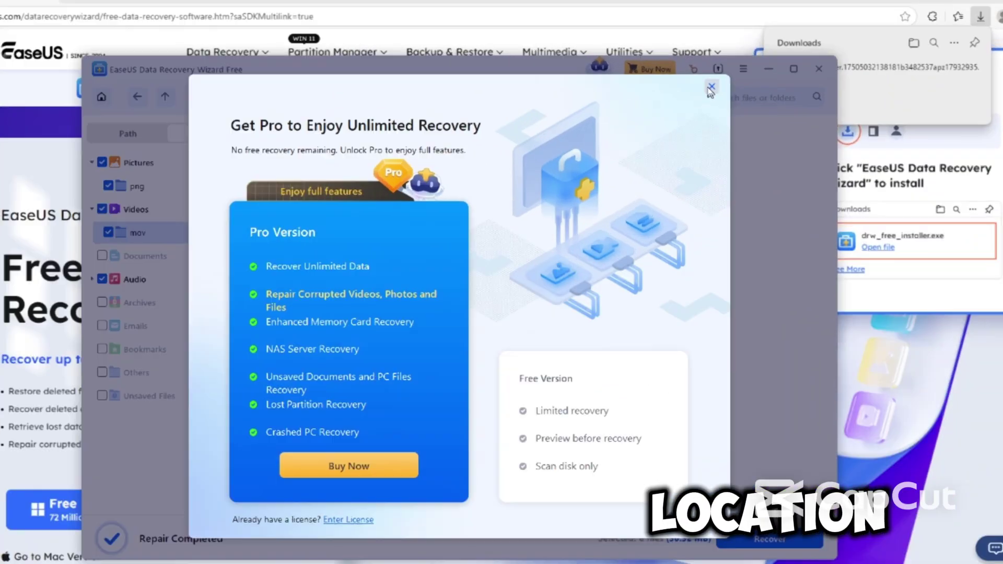
click(711, 86)
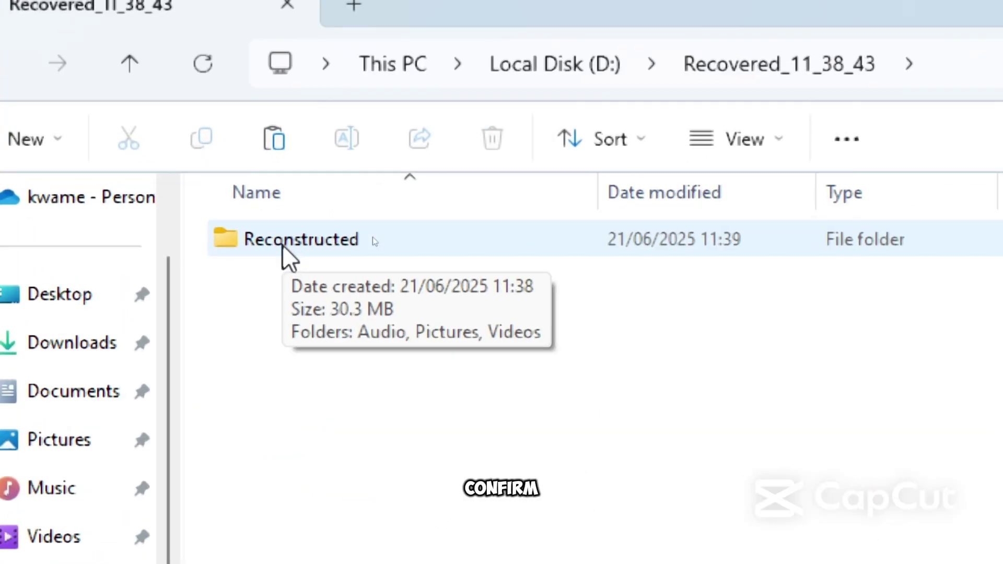
Browse into Reconstructed > Audio > mp3 to check the four recovered MP3 songs.
click(281, 245)
double_click(282, 244)
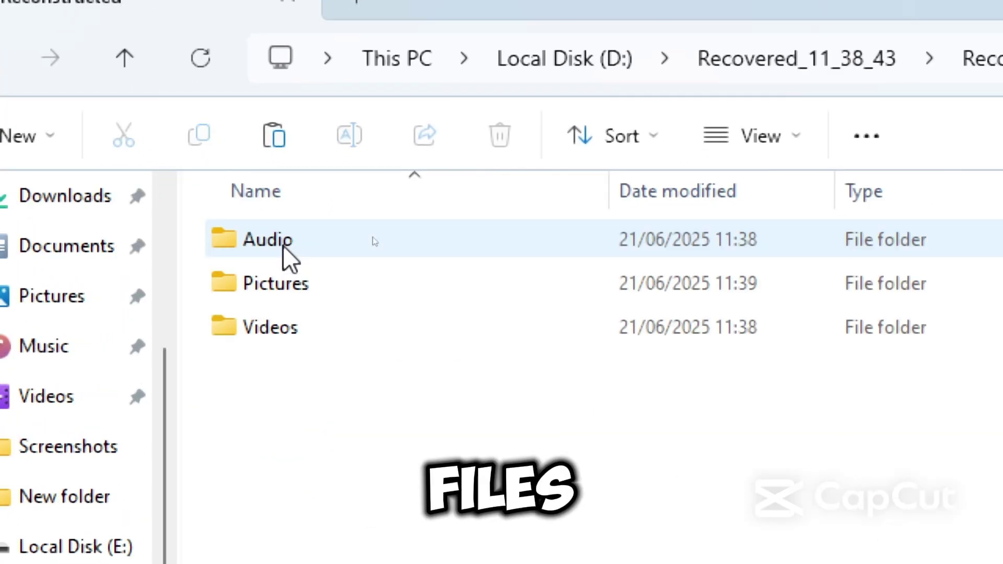
double_click(284, 246)
double_click(283, 245)
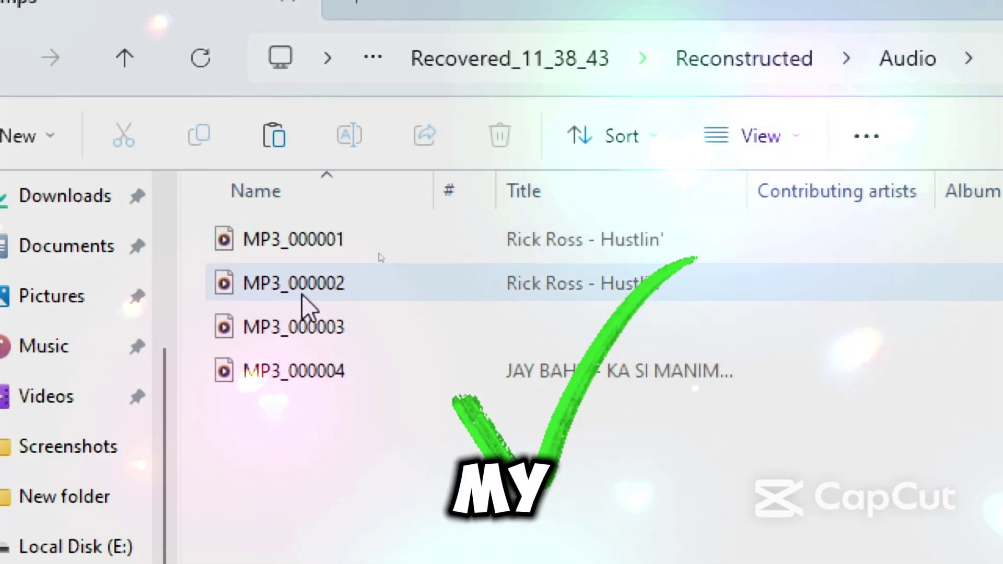
Open Reconstructed > Pictures > png to check the recovered PNG_000001 and PNG_000002 images.
click(135, 78)
click(134, 78)
click(261, 298)
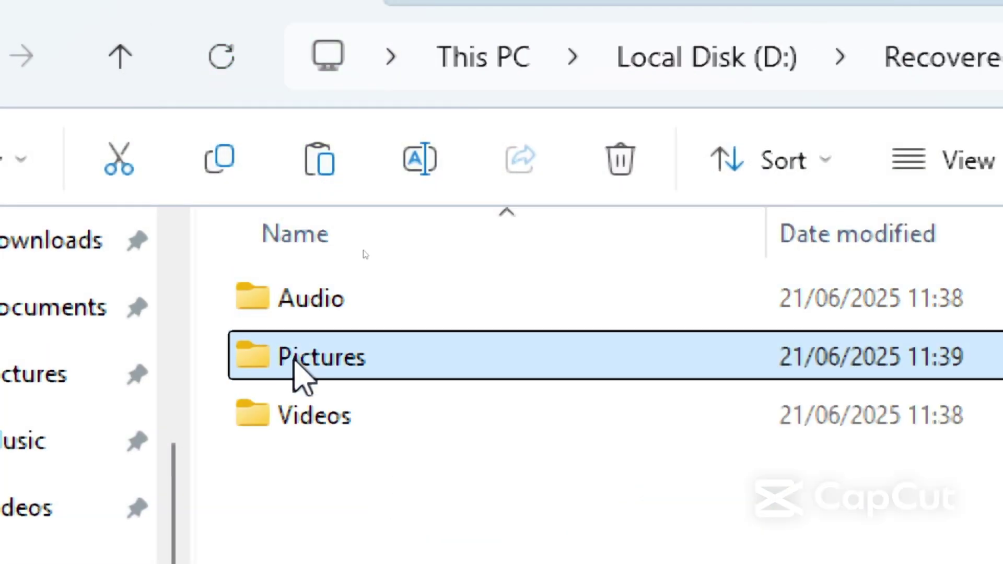
double_click(296, 361)
double_click(295, 309)
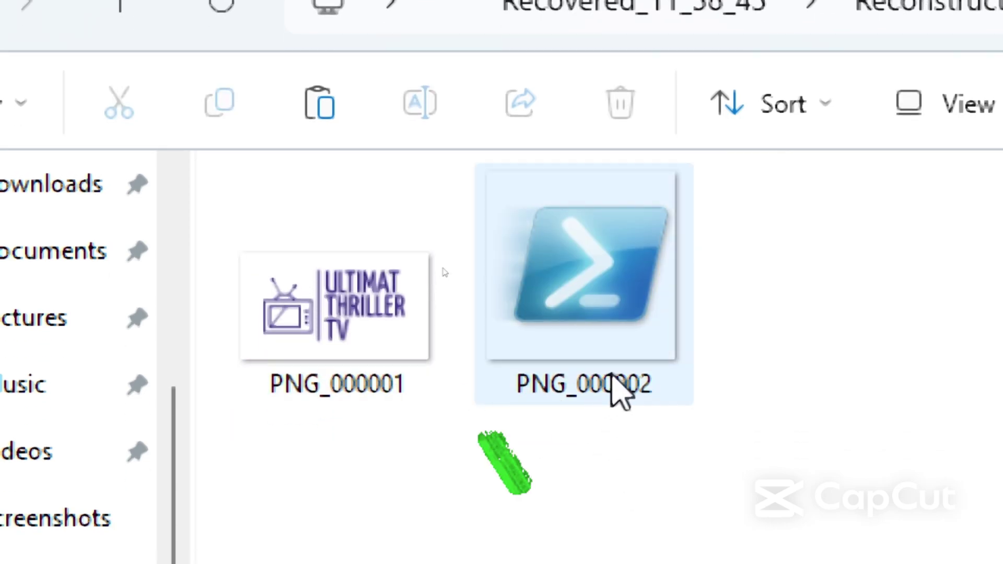